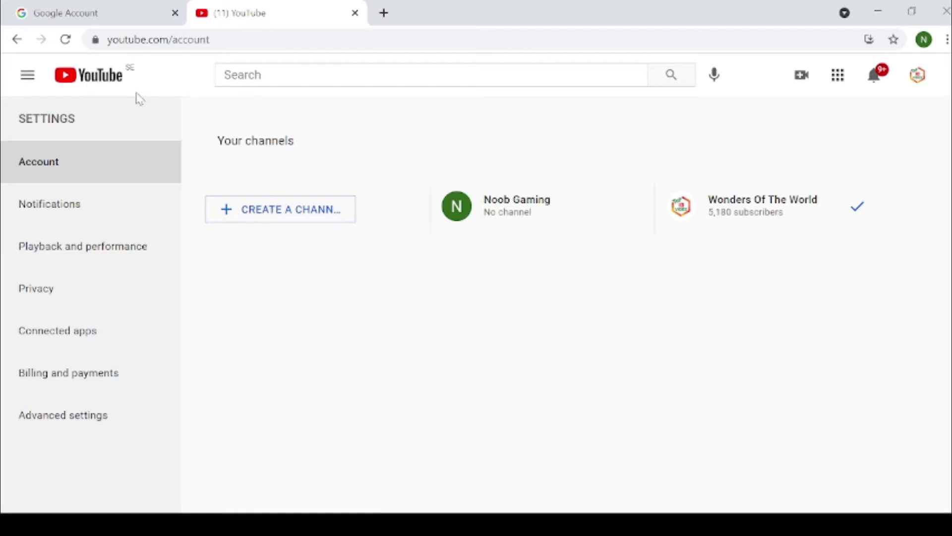
Create the 'Best mountains' channel, accepting that it gets its own account
{"action": "left_click", "coordinate": [278, 221]}
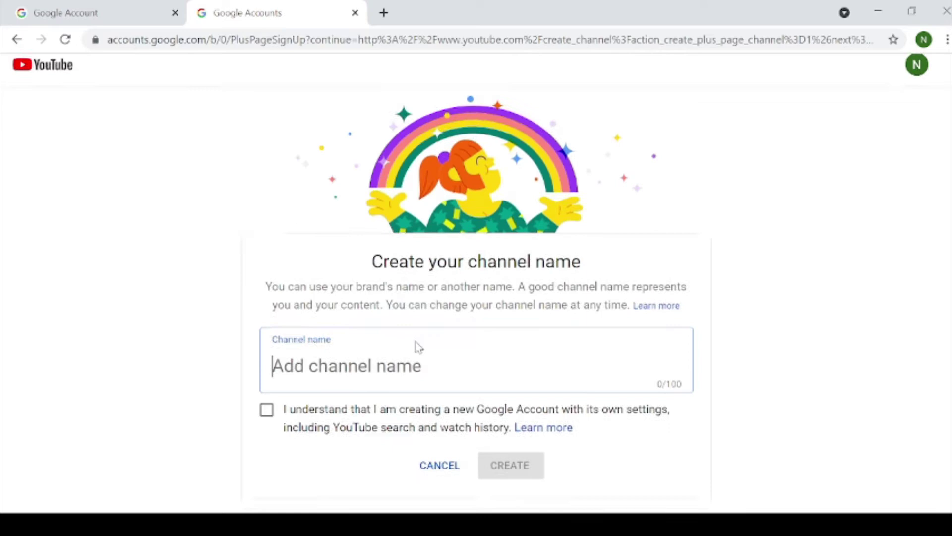
{"action": "scroll", "coordinate": [417, 346], "scroll_direction": "down", "scroll_amount": 1}
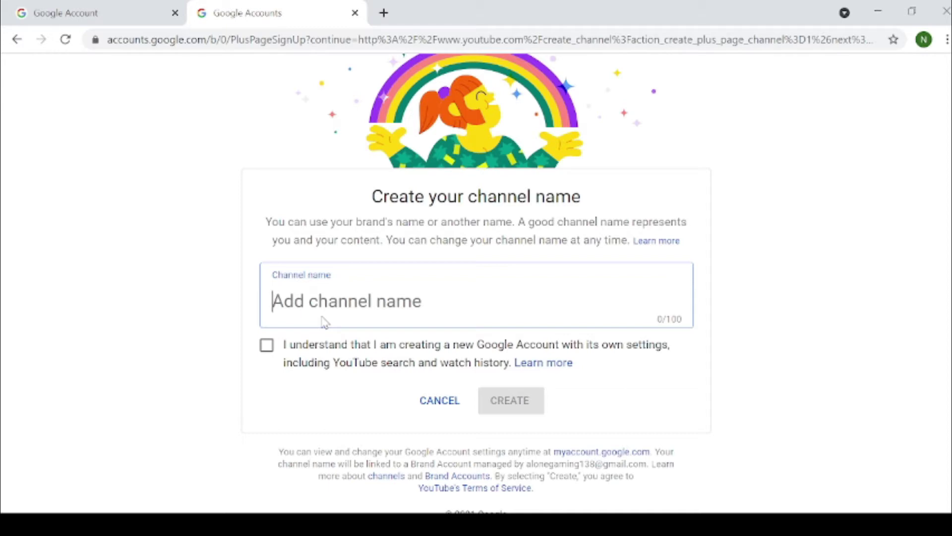
{"action": "type", "text": "Best moun"}
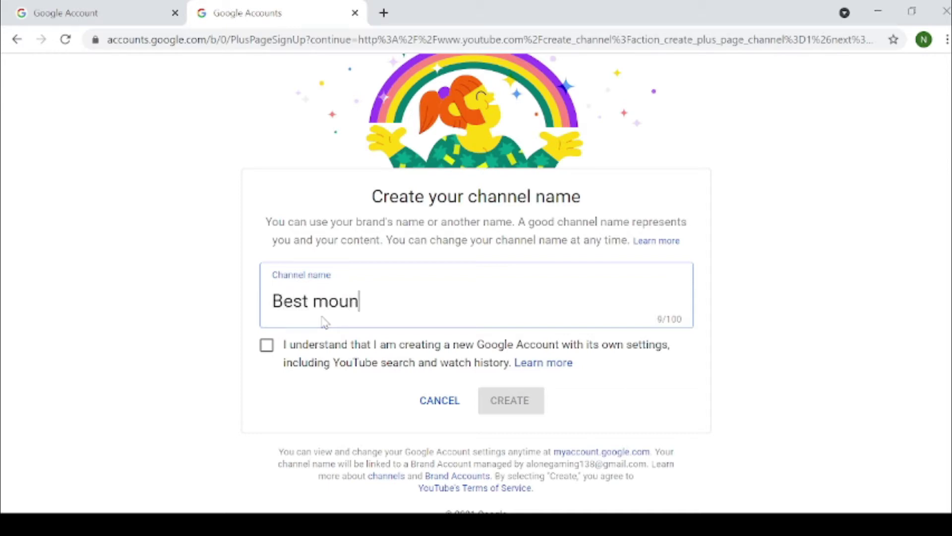
{"action": "type", "text": "tains"}
{"action": "left_click", "coordinate": [266, 348]}
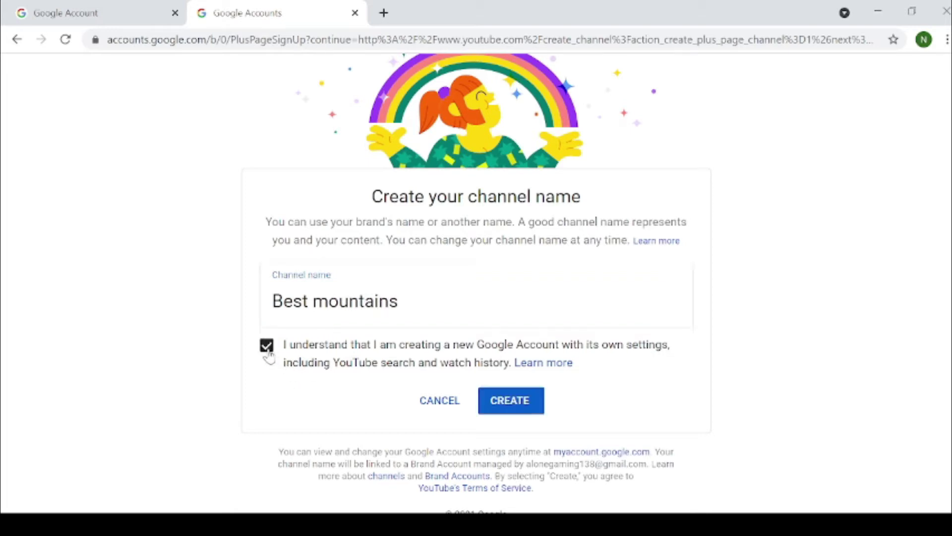
{"action": "left_click", "coordinate": [525, 408]}
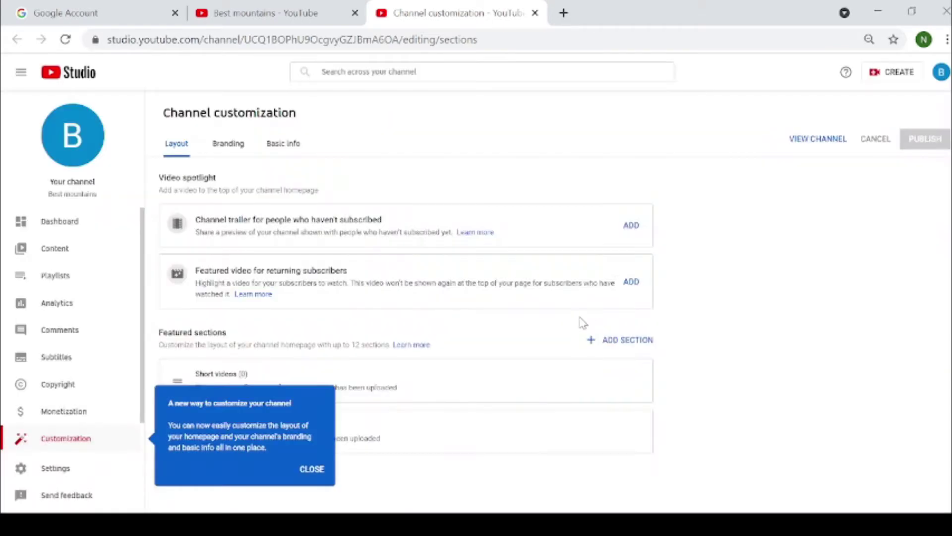
Close the 'A new way to customize your channel' tip
{"action": "left_click", "coordinate": [312, 470]}
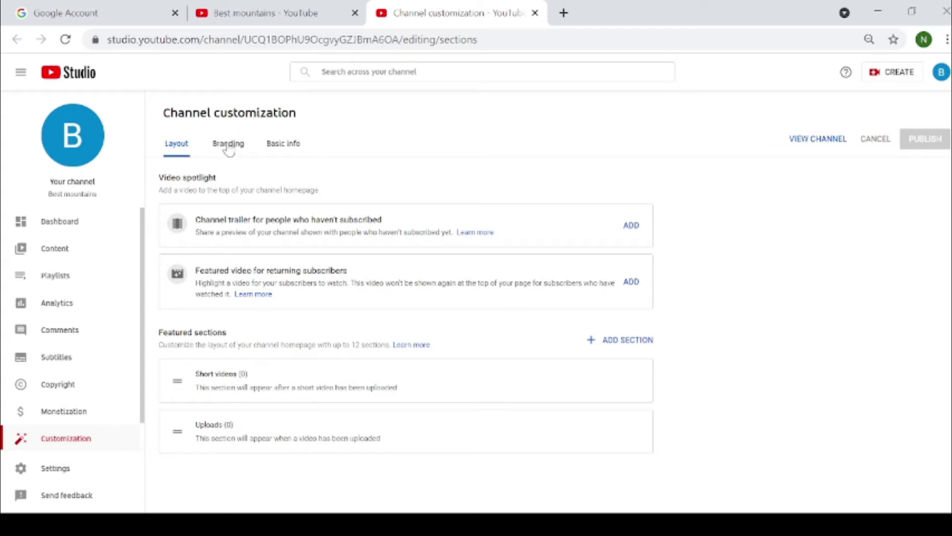
On the Branding tab, upload the laptop-and-dollar image as the profile picture with its circular crop
{"action": "left_click", "coordinate": [229, 147]}
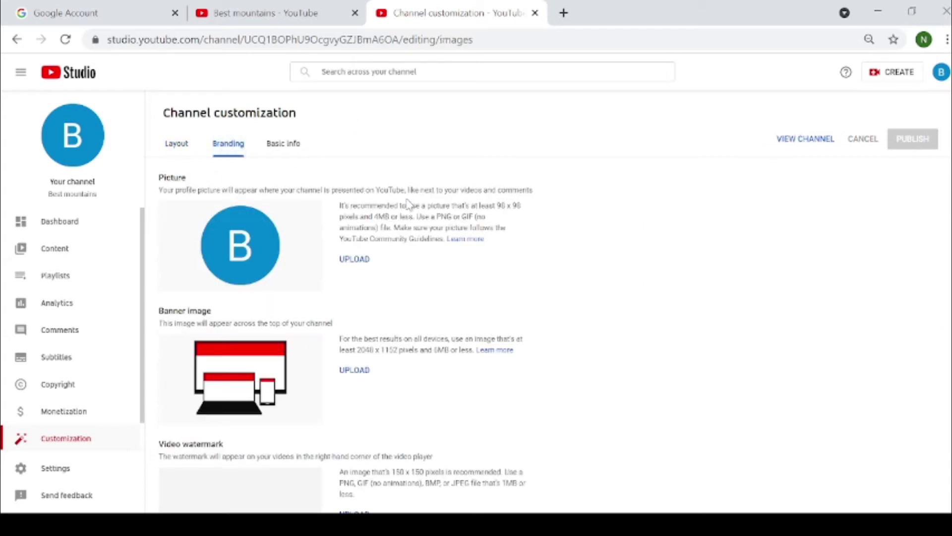
{"action": "scroll", "coordinate": [476, 282], "scroll_direction": "down", "scroll_amount": 2}
{"action": "scroll", "coordinate": [350, 351], "scroll_direction": "up", "scroll_amount": 1}
{"action": "scroll", "coordinate": [300, 384], "scroll_direction": "down", "scroll_amount": 1}
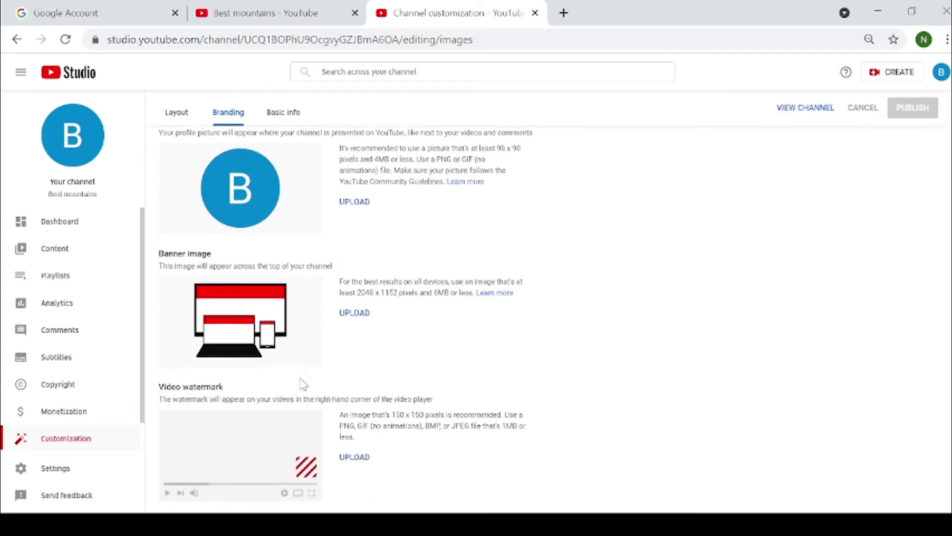
{"action": "scroll", "coordinate": [301, 384], "scroll_direction": "up", "scroll_amount": 1}
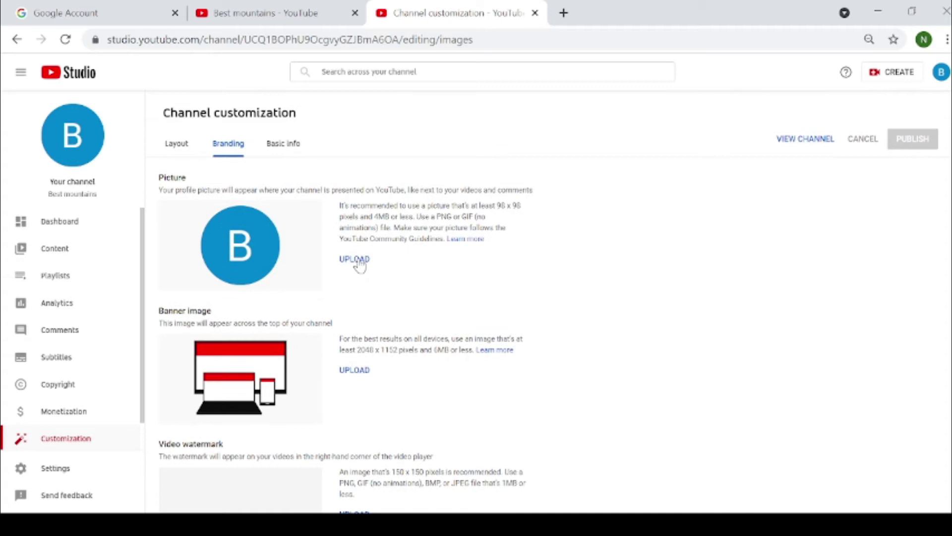
{"action": "left_click", "coordinate": [358, 260]}
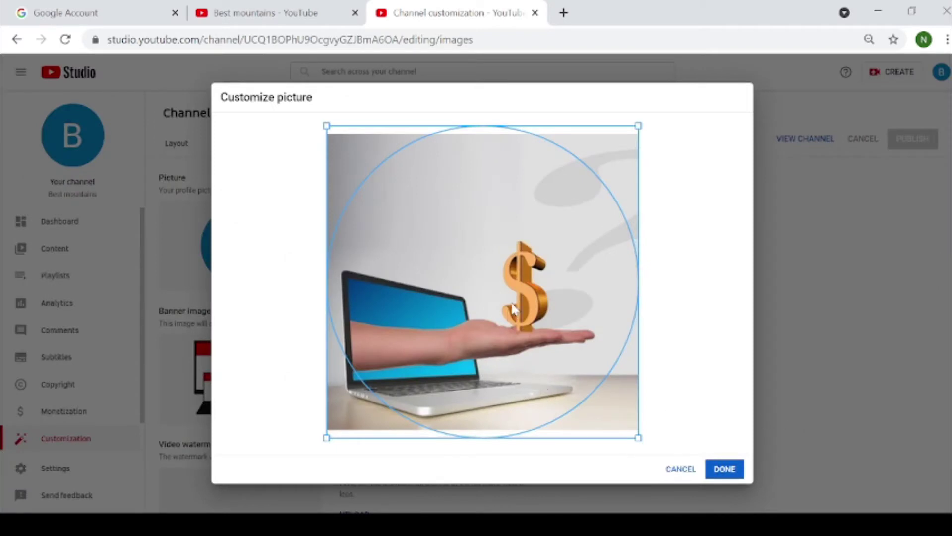
{"action": "left_click", "coordinate": [733, 463]}
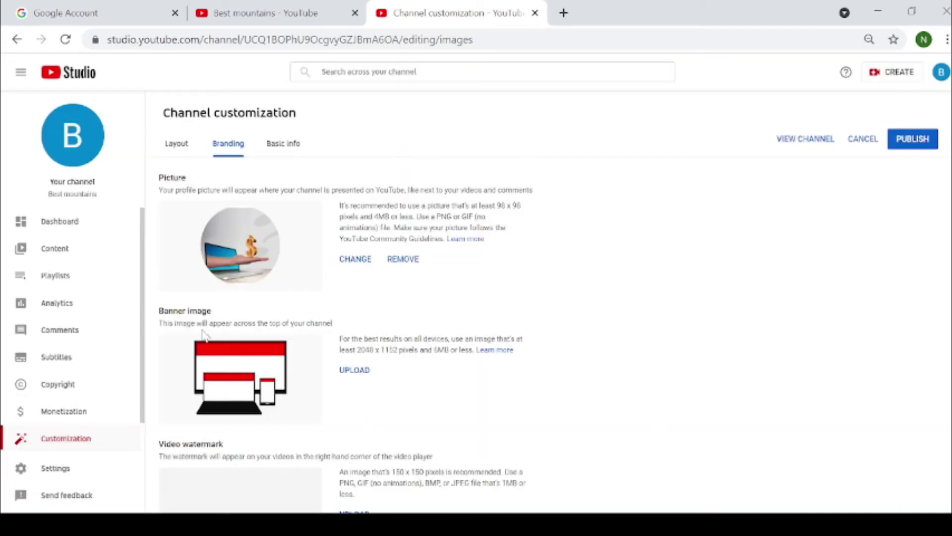
Upload the 'make money online' arcade image as the banner, keeping the default crop
{"action": "left_click", "coordinate": [360, 378]}
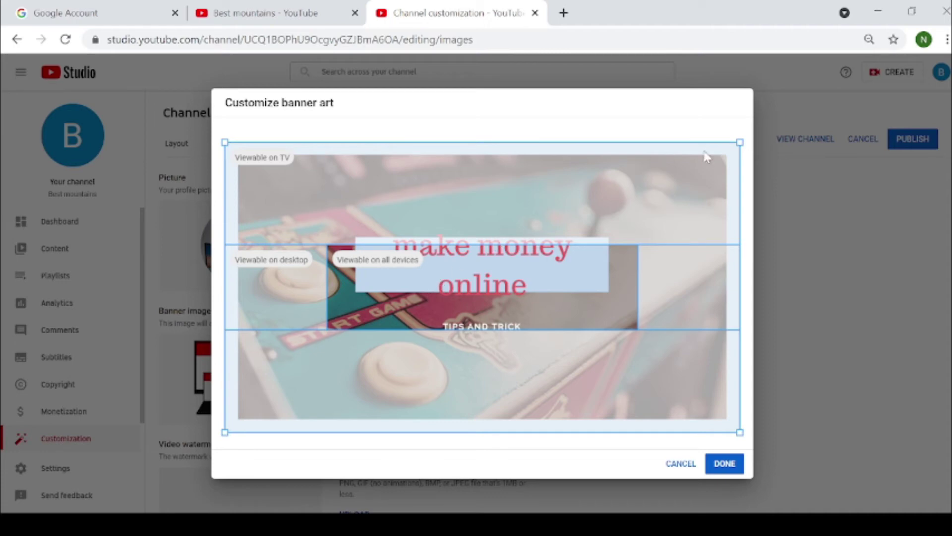
{"action": "left_click_drag", "start_coordinate": [739, 142], "coordinate": [731, 136]}
{"action": "left_click", "coordinate": [724, 466]}
{"action": "left_click", "coordinate": [725, 464]}
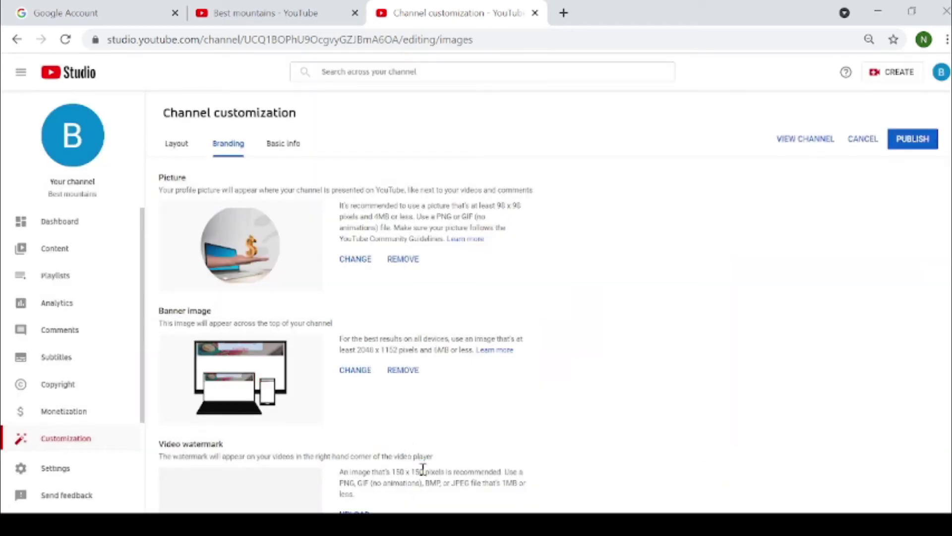
{"action": "scroll", "coordinate": [456, 468], "scroll_direction": "down", "scroll_amount": 2}
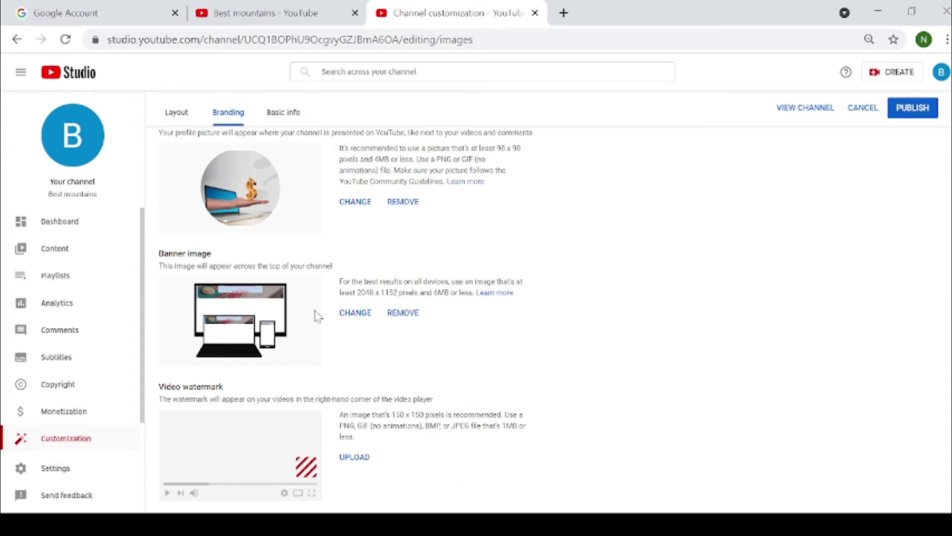
{"action": "scroll", "coordinate": [339, 325], "scroll_direction": "up", "scroll_amount": 2}
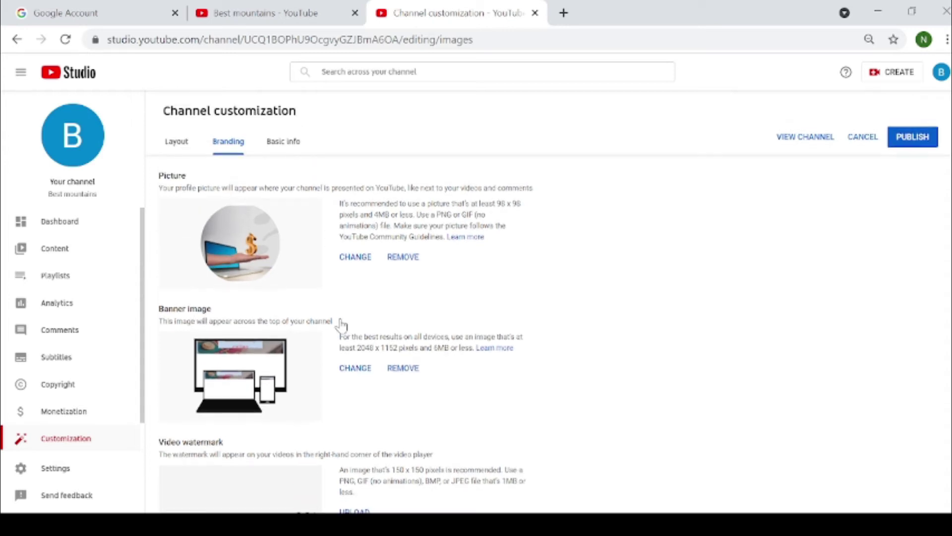
Publish the new profile picture and banner for Best mountains
{"action": "left_click", "coordinate": [908, 145]}
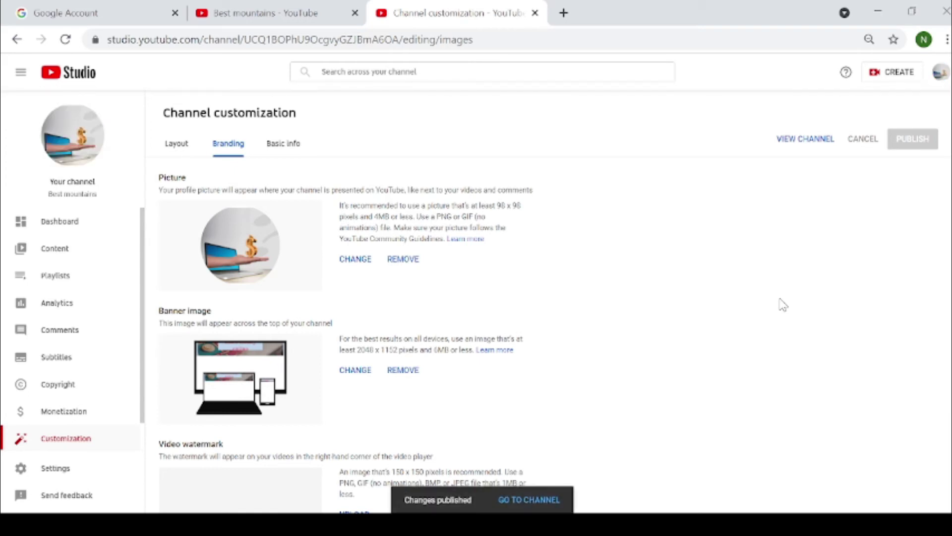
{"action": "scroll", "coordinate": [447, 171], "scroll_direction": "down", "scroll_amount": 2}
{"action": "scroll", "coordinate": [514, 170], "scroll_direction": "up", "scroll_amount": 2}
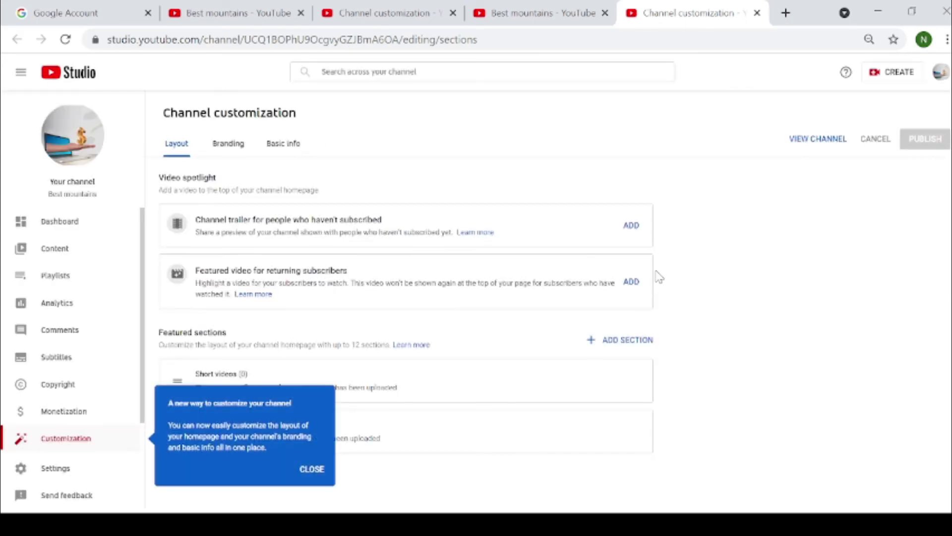
Close the customization tips popup to reach the Basic info fields
{"action": "left_click", "coordinate": [312, 471]}
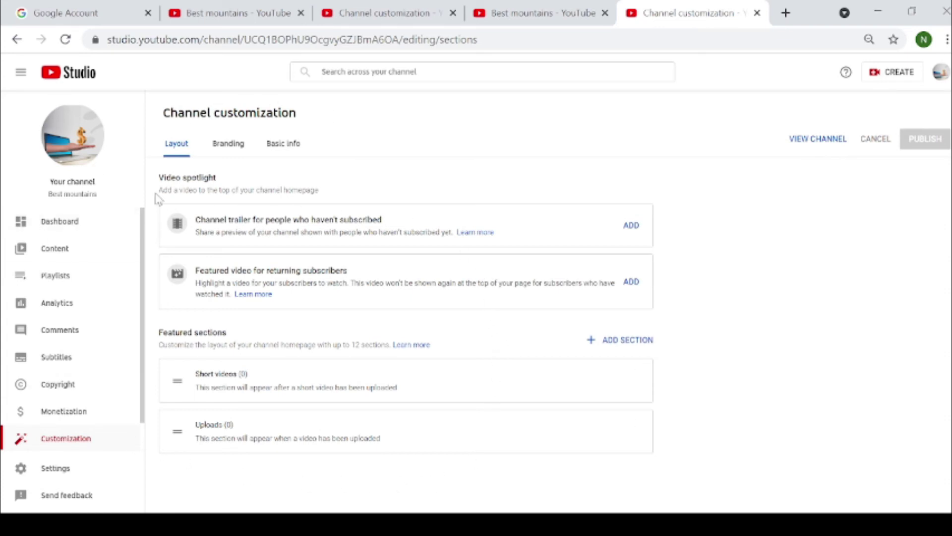
{"action": "left_click", "coordinate": [288, 150]}
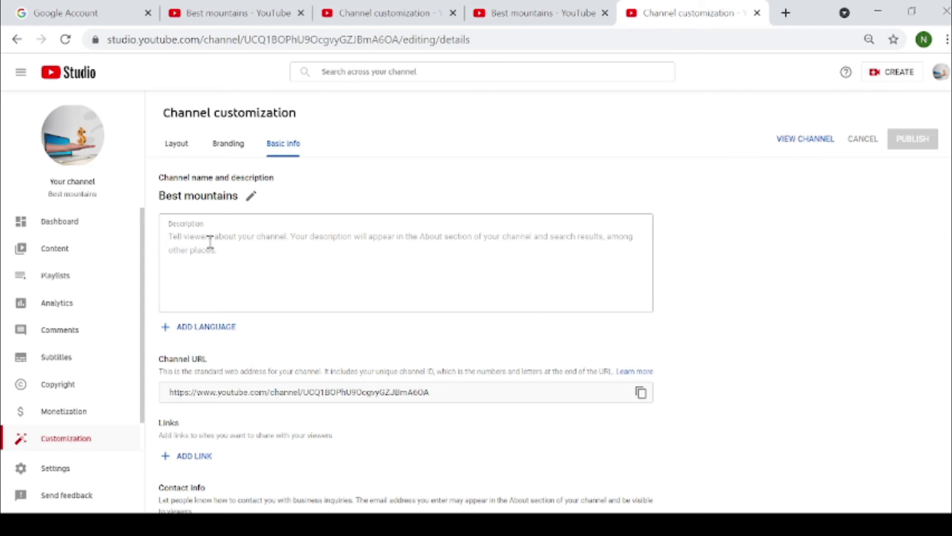
{"action": "left_click", "coordinate": [183, 237]}
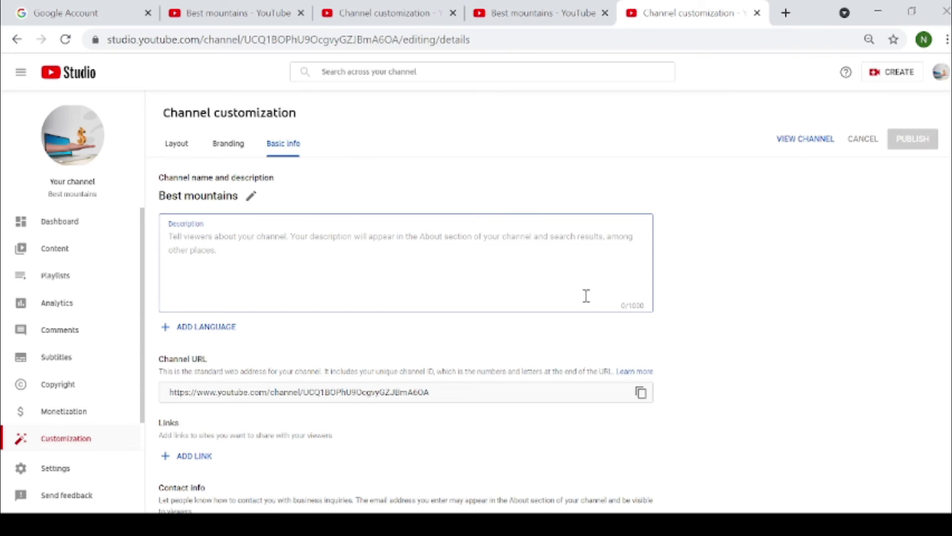
{"action": "scroll", "coordinate": [476, 298], "scroll_direction": "down", "scroll_amount": 1}
{"action": "left_click", "coordinate": [167, 276]}
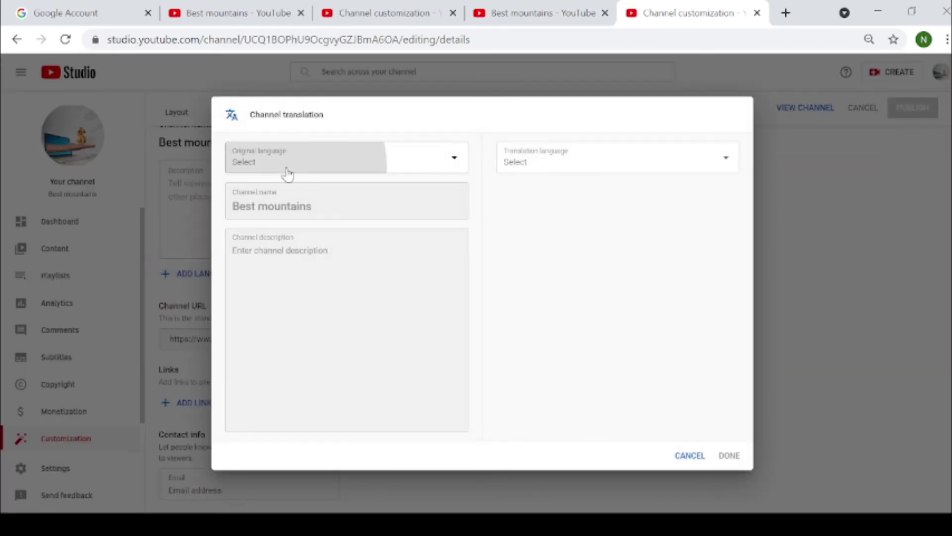
{"action": "left_click", "coordinate": [287, 169]}
{"action": "scroll", "coordinate": [287, 376], "scroll_direction": "down", "scroll_amount": 5}
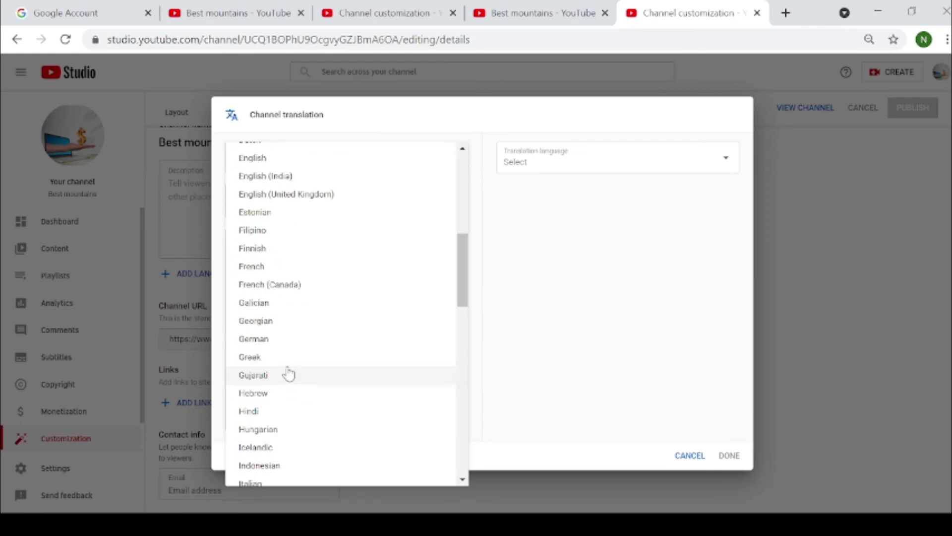
{"action": "scroll", "coordinate": [286, 376], "scroll_direction": "down", "scroll_amount": 1}
{"action": "scroll", "coordinate": [287, 376], "scroll_direction": "down", "scroll_amount": 1}
{"action": "scroll", "coordinate": [287, 372], "scroll_direction": "down", "scroll_amount": 2}
{"action": "scroll", "coordinate": [288, 373], "scroll_direction": "down", "scroll_amount": 1}
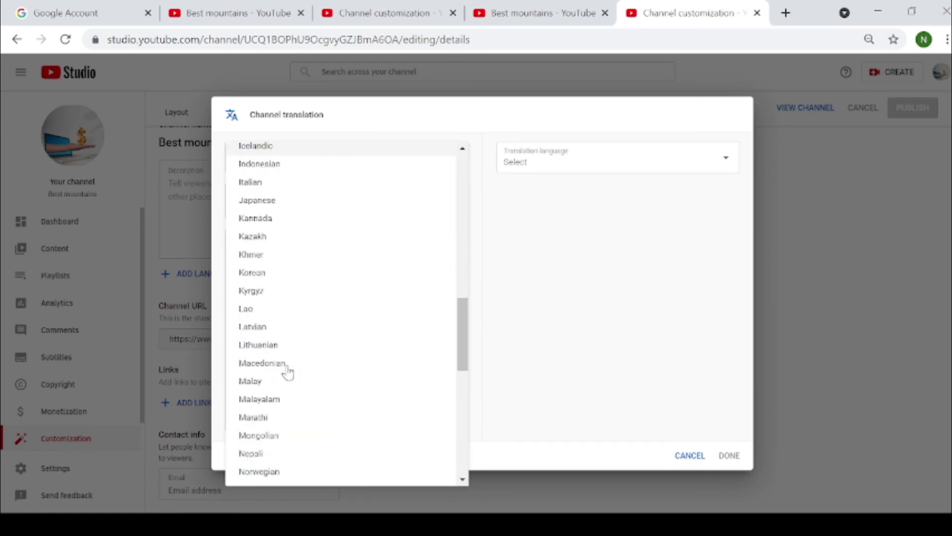
{"action": "scroll", "coordinate": [288, 372], "scroll_direction": "down", "scroll_amount": 3}
{"action": "scroll", "coordinate": [287, 373], "scroll_direction": "down", "scroll_amount": 1}
{"action": "scroll", "coordinate": [288, 372], "scroll_direction": "down", "scroll_amount": 2}
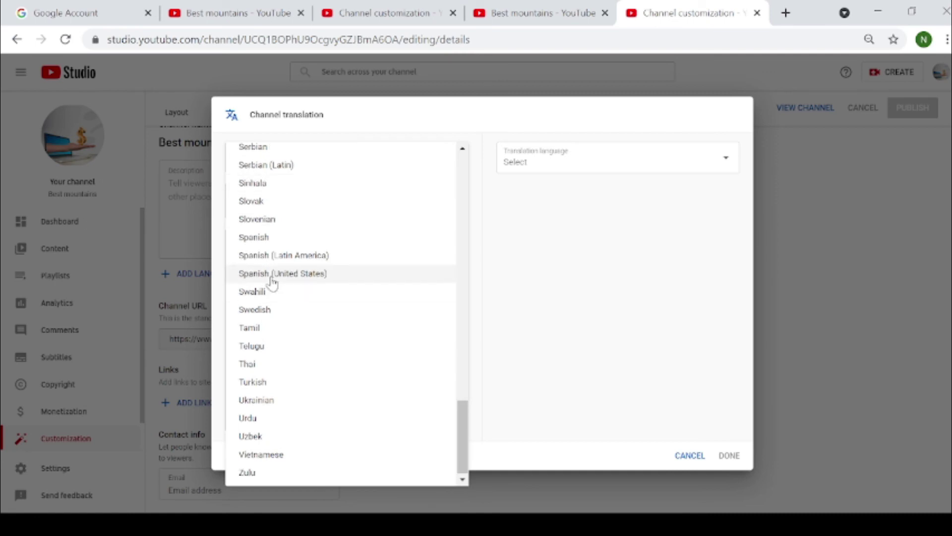
{"action": "scroll", "coordinate": [271, 283], "scroll_direction": "up", "scroll_amount": 3}
{"action": "scroll", "coordinate": [271, 283], "scroll_direction": "up", "scroll_amount": 3}
{"action": "scroll", "coordinate": [273, 283], "scroll_direction": "up", "scroll_amount": 1}
{"action": "scroll", "coordinate": [272, 283], "scroll_direction": "up", "scroll_amount": 2}
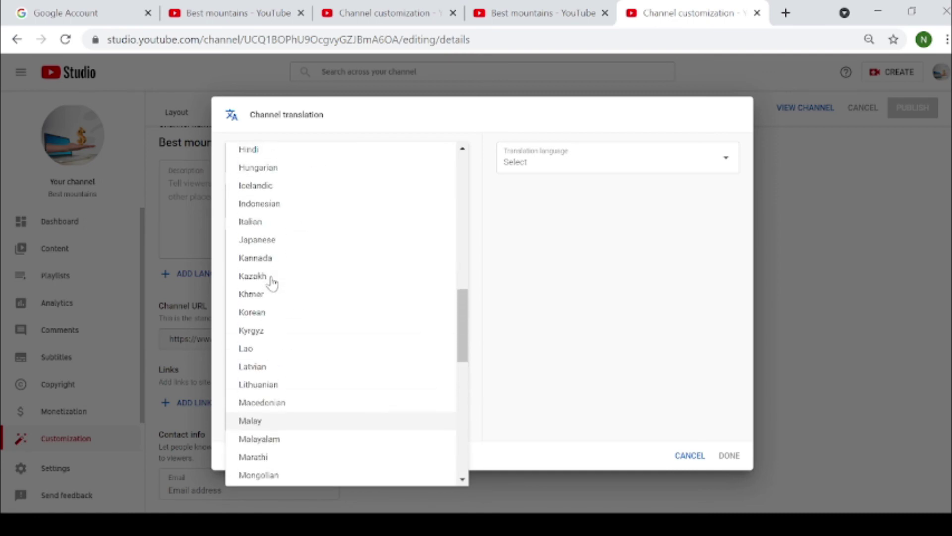
{"action": "scroll", "coordinate": [272, 283], "scroll_direction": "down", "scroll_amount": 3}
{"action": "scroll", "coordinate": [272, 282], "scroll_direction": "down", "scroll_amount": 3}
{"action": "scroll", "coordinate": [272, 283], "scroll_direction": "down", "scroll_amount": 1}
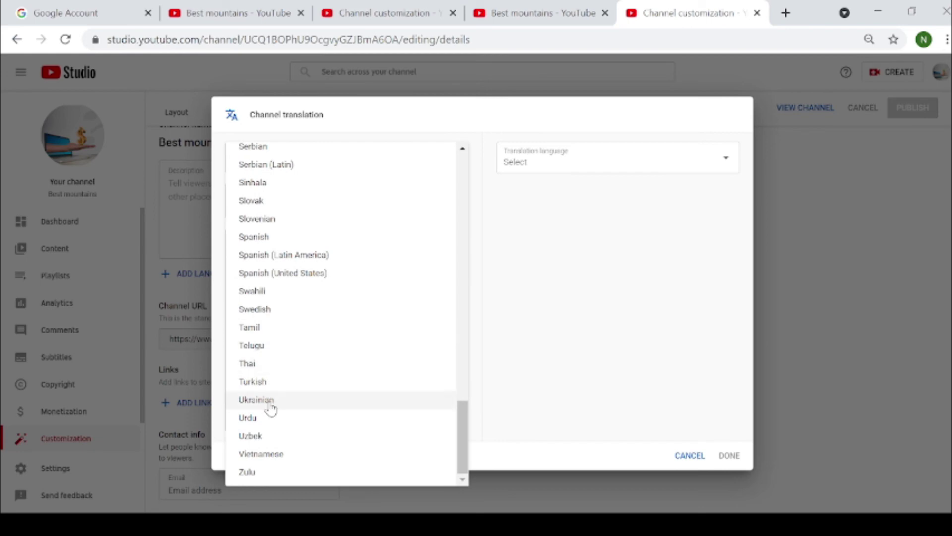
{"action": "scroll", "coordinate": [253, 397], "scroll_direction": "up", "scroll_amount": 2}
{"action": "scroll", "coordinate": [255, 397], "scroll_direction": "up", "scroll_amount": 6}
{"action": "scroll", "coordinate": [255, 395], "scroll_direction": "up", "scroll_amount": 2}
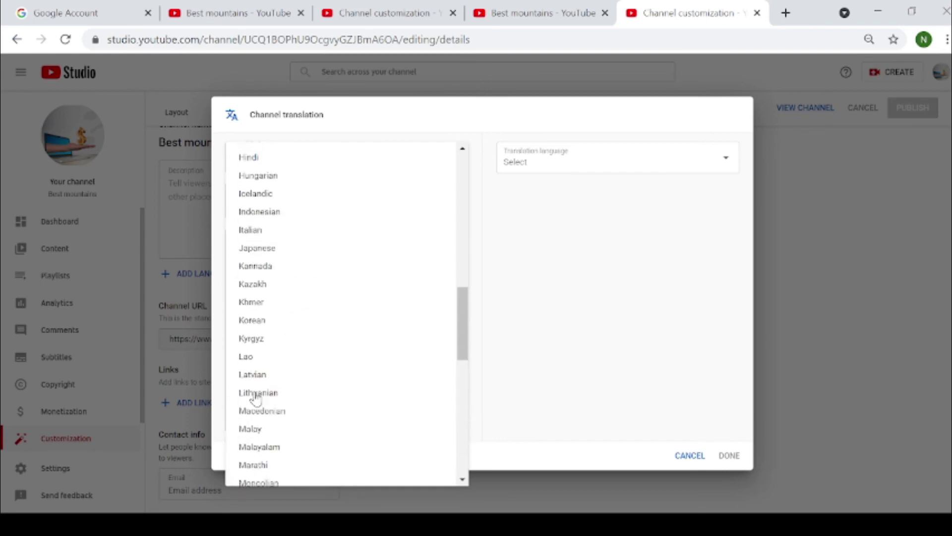
{"action": "scroll", "coordinate": [253, 395], "scroll_direction": "up", "scroll_amount": 4}
{"action": "left_click", "coordinate": [264, 200]}
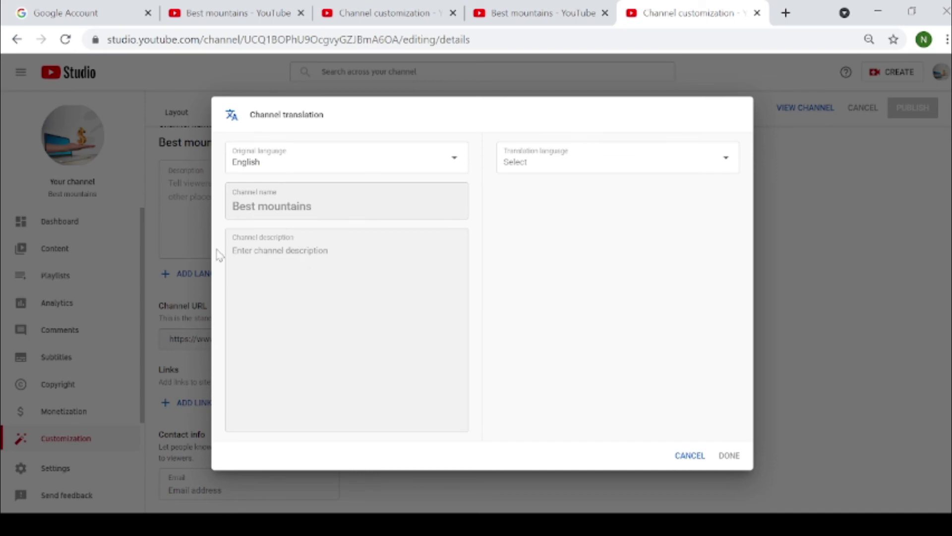
{"action": "left_click", "coordinate": [612, 169]}
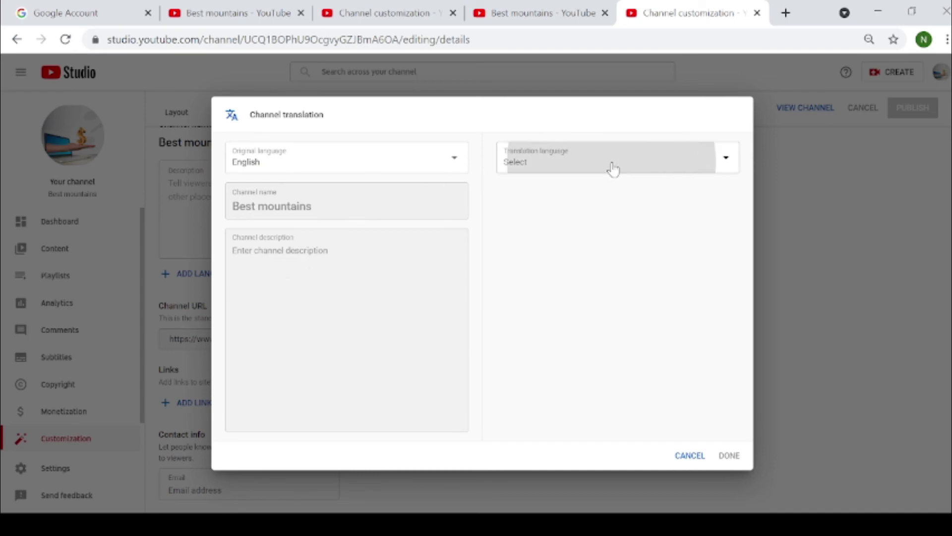
{"action": "scroll", "coordinate": [539, 406], "scroll_direction": "down", "scroll_amount": 3}
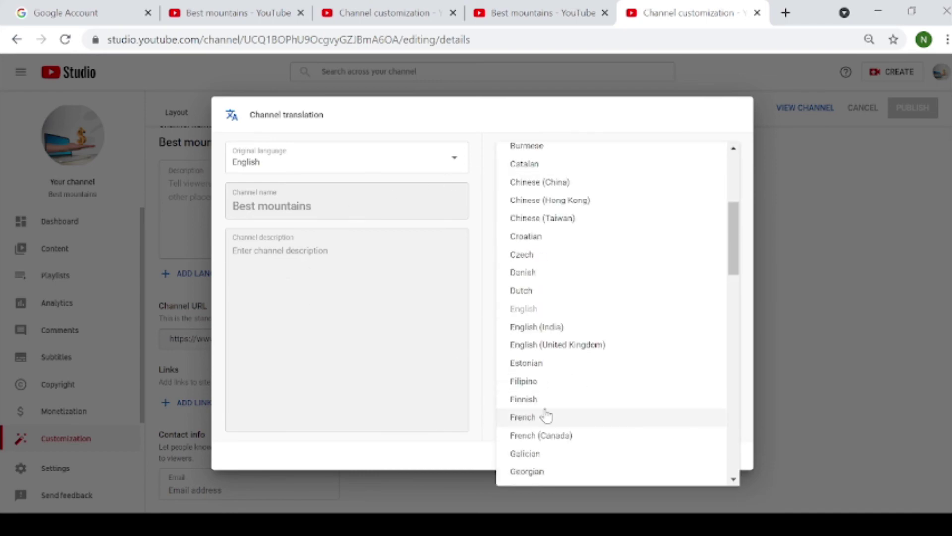
{"action": "scroll", "coordinate": [531, 317], "scroll_direction": "up", "scroll_amount": 3}
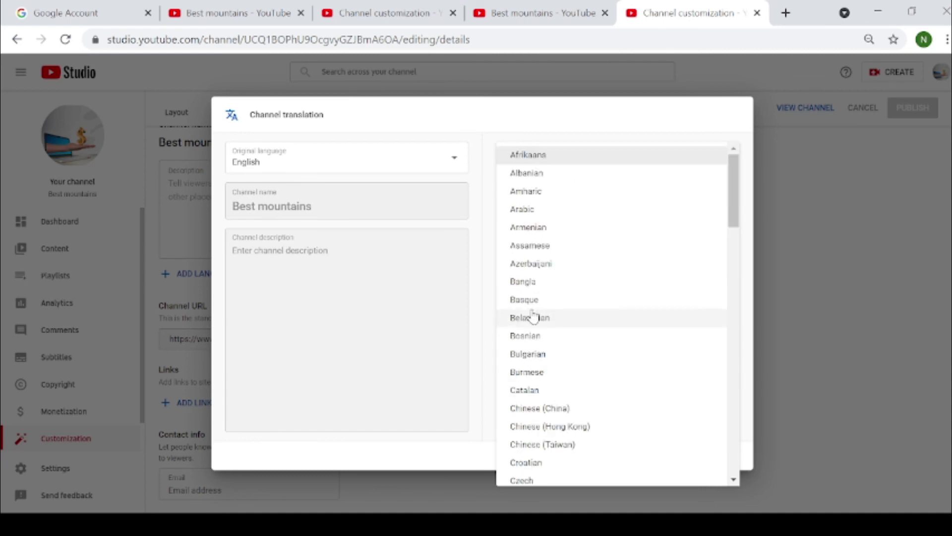
{"action": "left_click", "coordinate": [332, 359]}
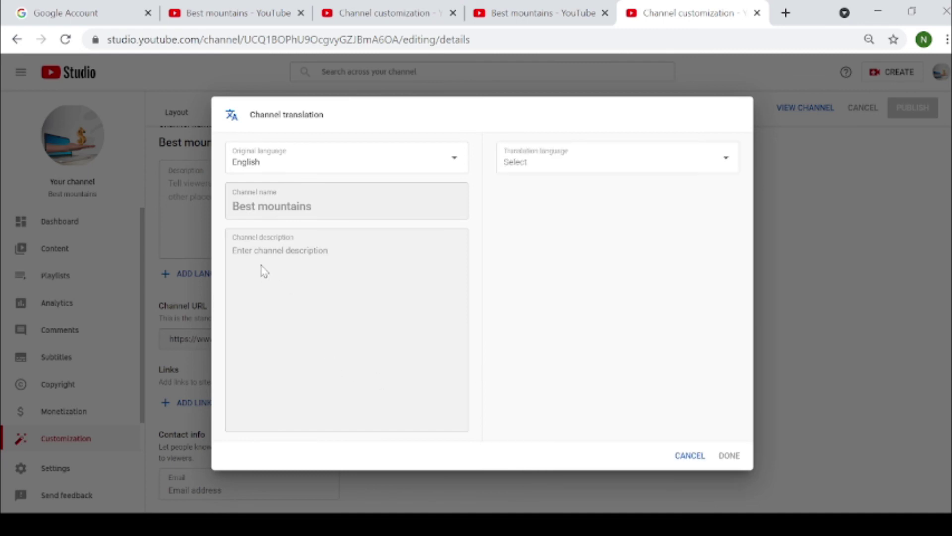
{"action": "left_click", "coordinate": [689, 455]}
{"action": "left_click", "coordinate": [193, 195]}
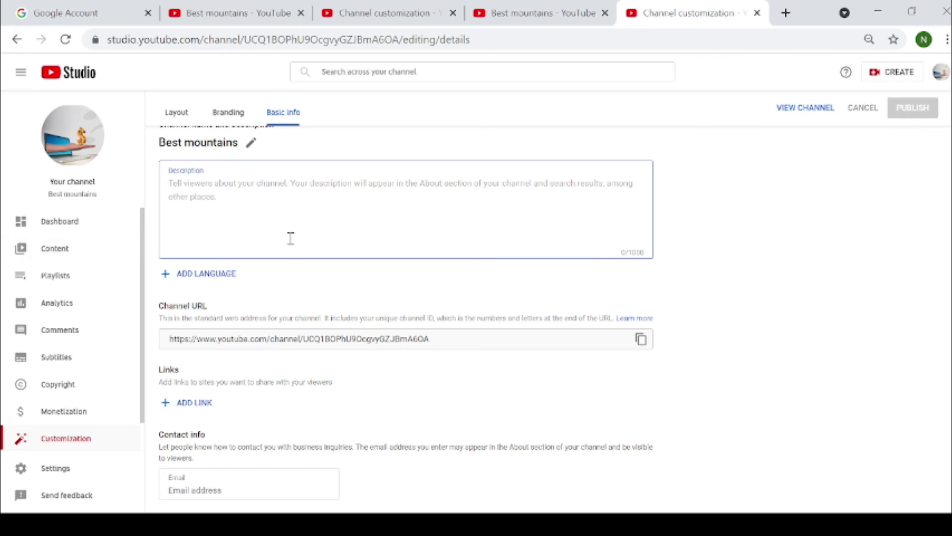
{"action": "scroll", "coordinate": [447, 312], "scroll_direction": "up", "scroll_amount": 1}
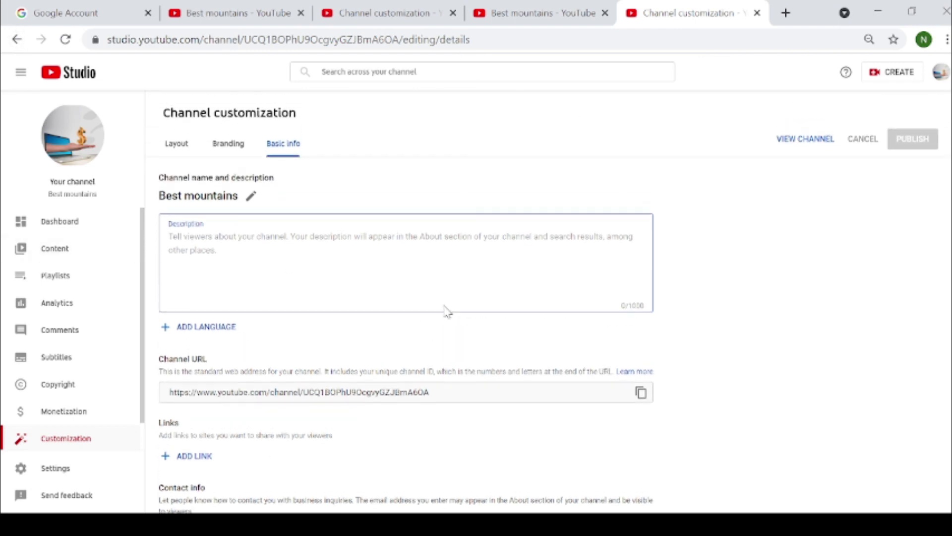